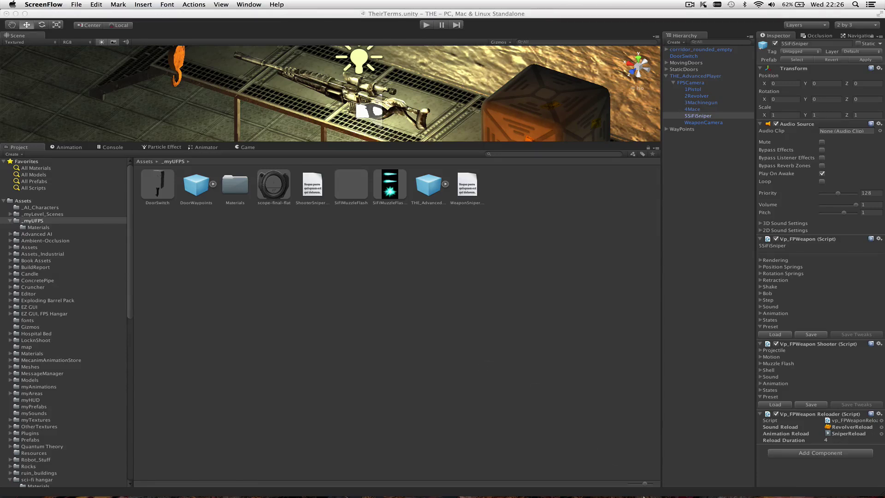
Step: View the scope-final-flat.png scope image from the _myUFPS folder in Preview, and close it
click(665, 483)
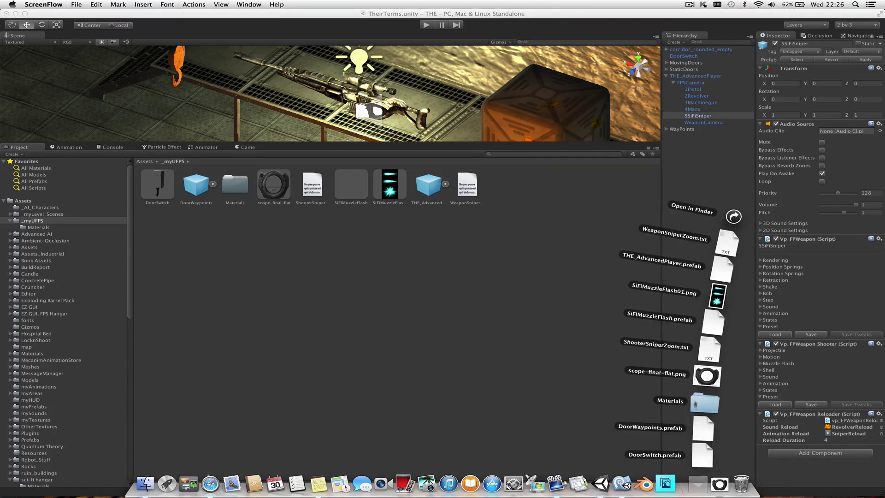
click(701, 377)
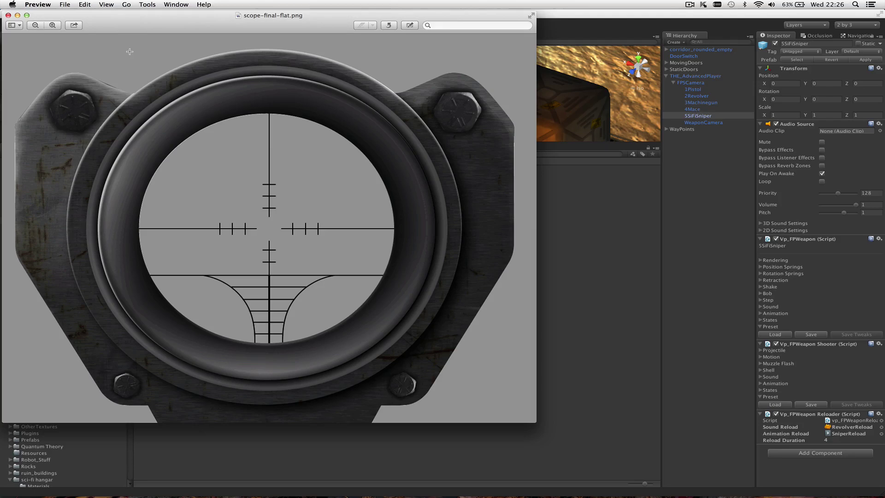
click(9, 15)
Step: Inspect the scope-final-flat import settings and the components of the FPSCamera and 5SiFiSniper objects
click(268, 194)
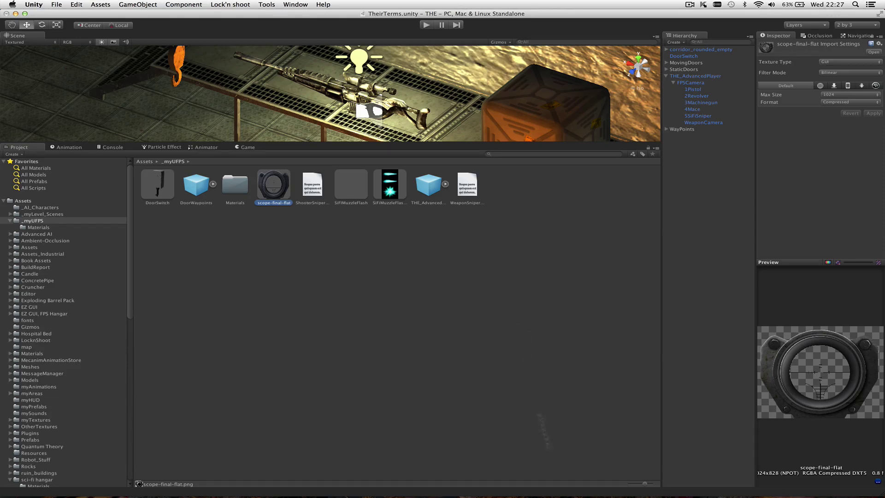
mouse_move(585, 491)
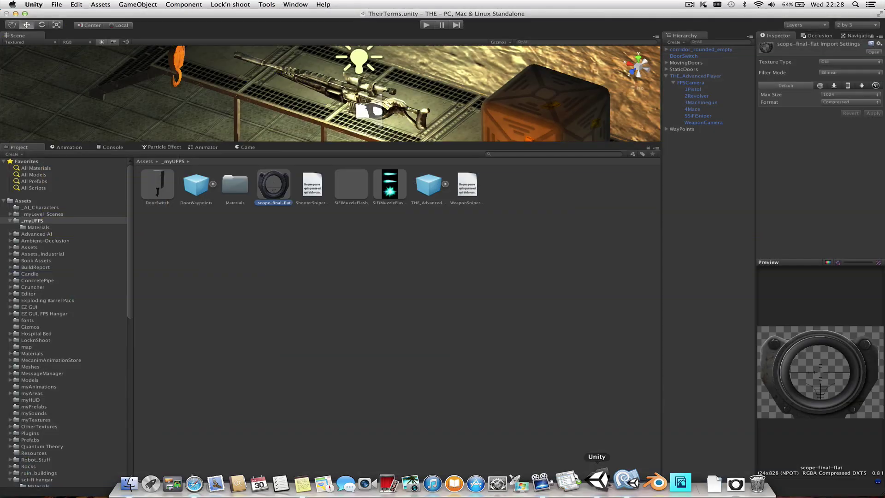
click(691, 83)
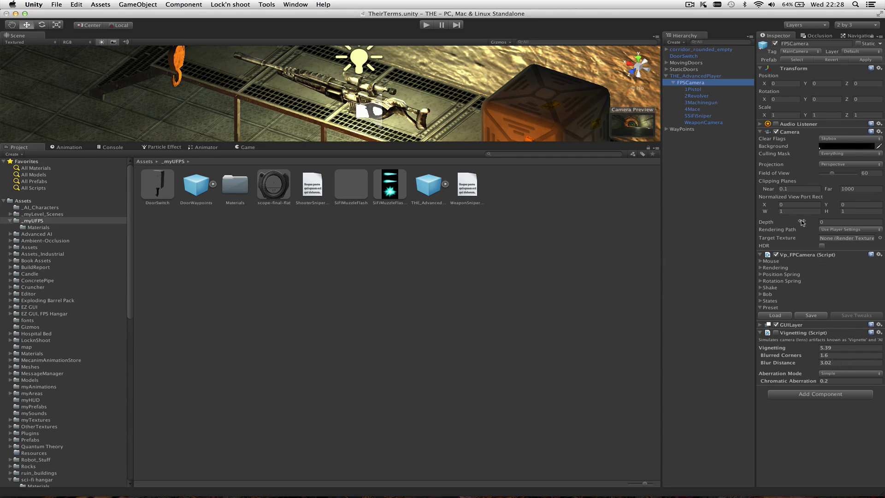
click(698, 115)
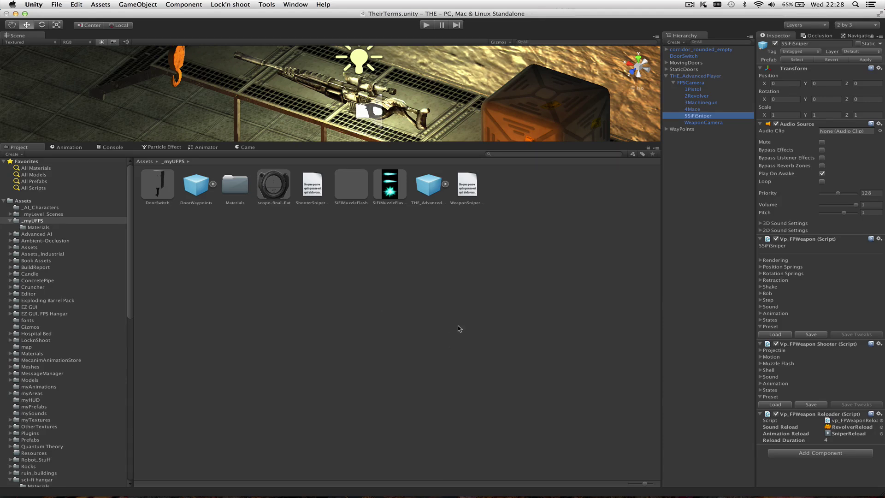
Step: Run the scene, examine the sniper rifle on the bench from several angles, and pick it up
click(427, 27)
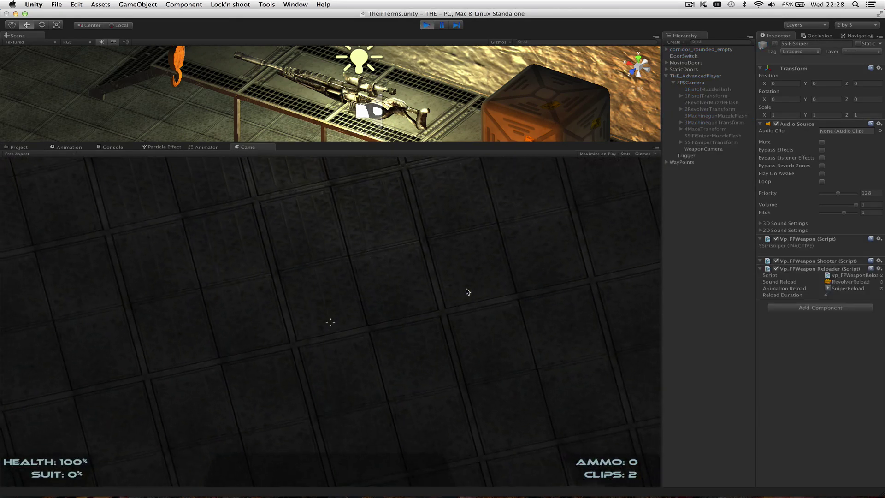
click(469, 251)
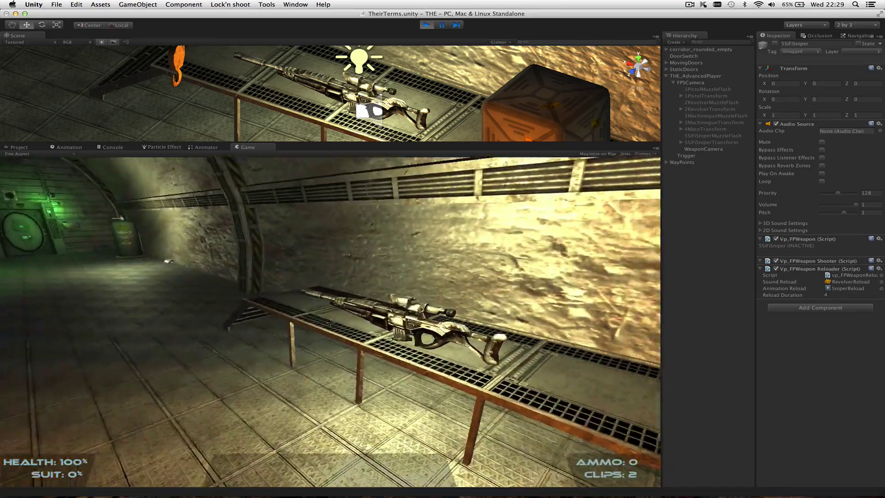
key(w)
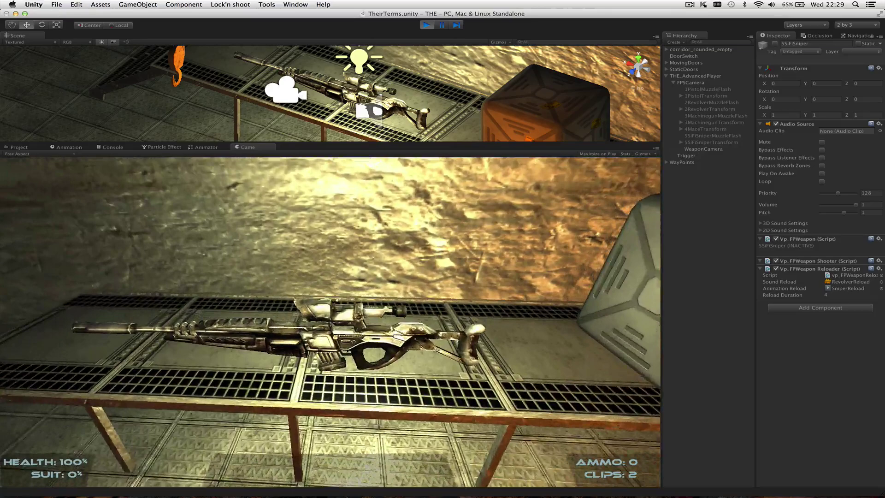
key(s)
key(s)
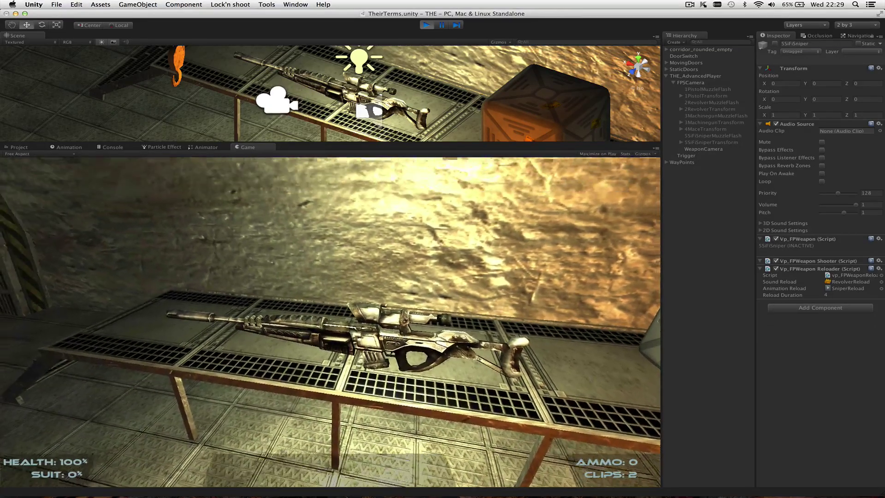
key(d)
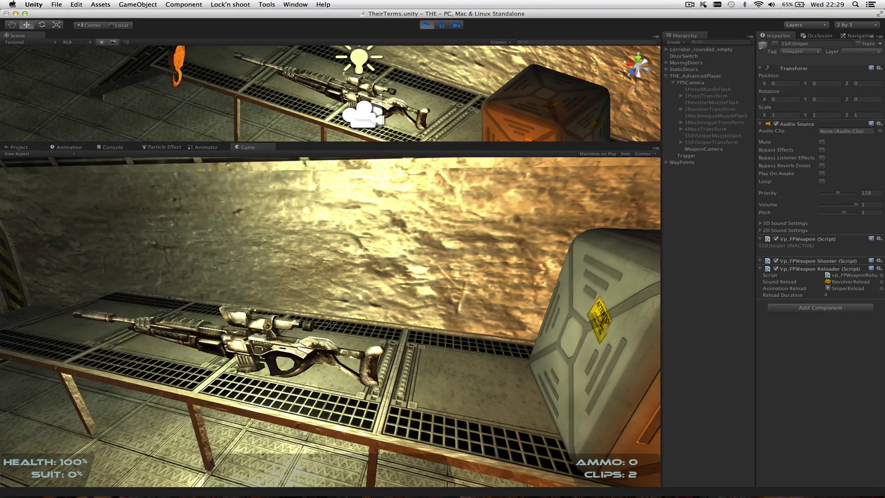
key(a)
key(a)
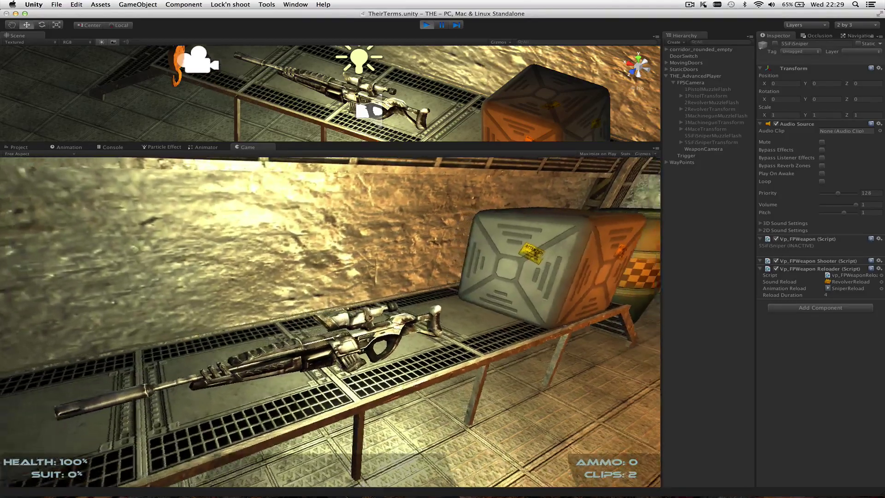
key(a)
key(d)
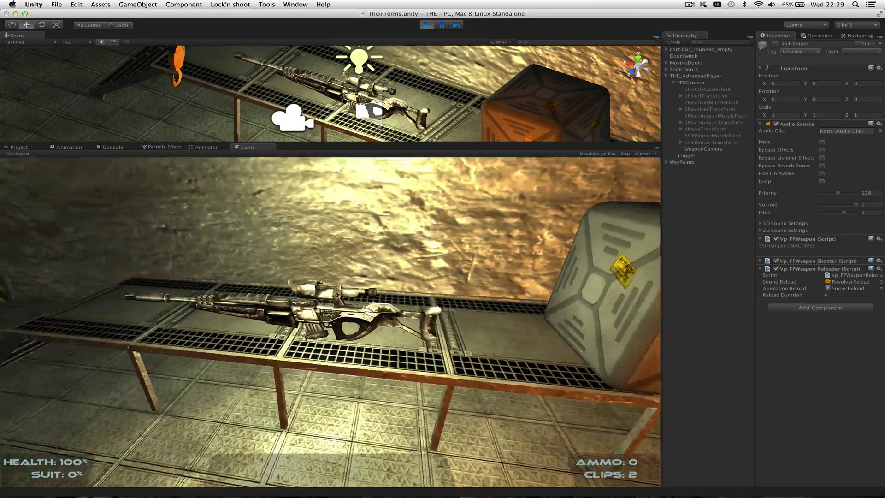
key(w)
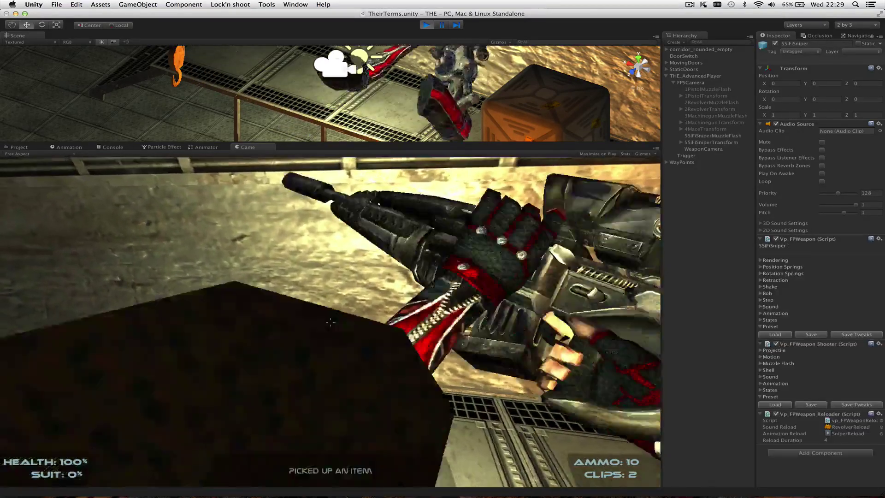
Step: Back away from the bench and walk the player around the corridor with the sniper rifle in hand
key(s)
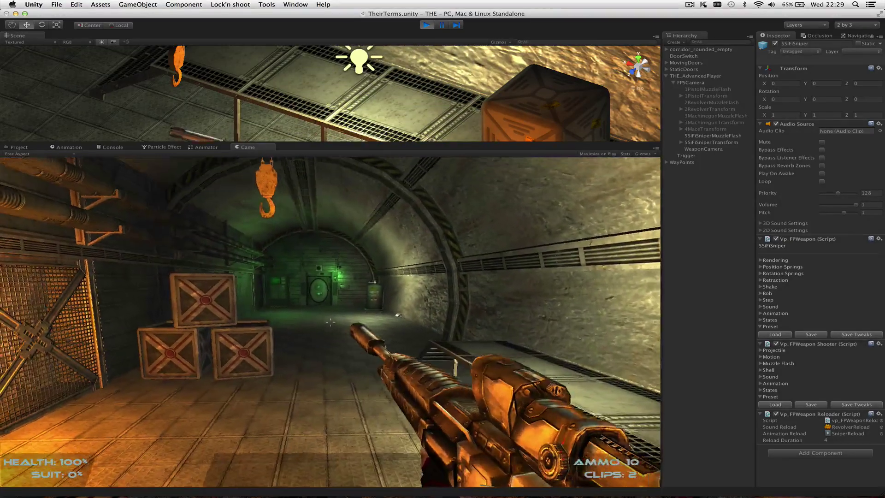
key(w)
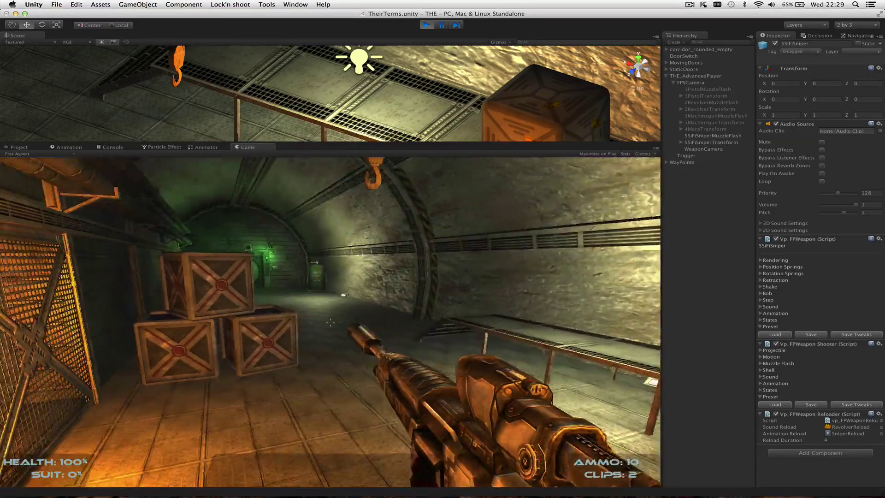
key(a)
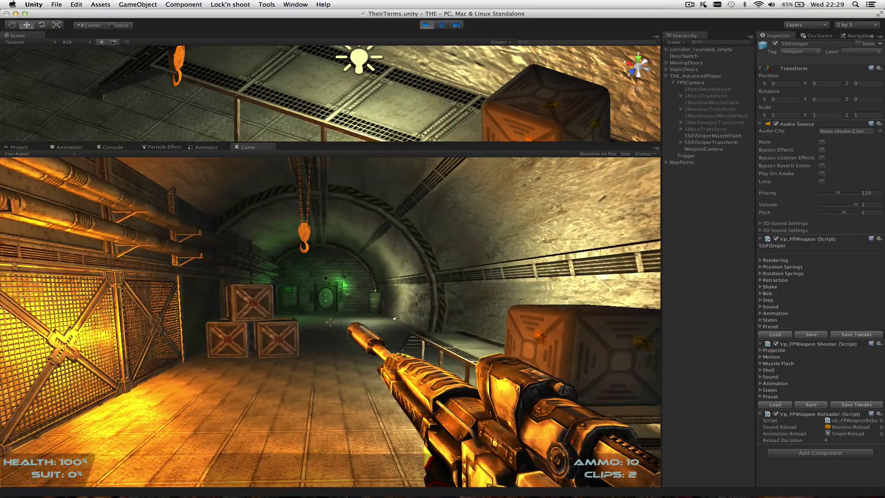
key(w)
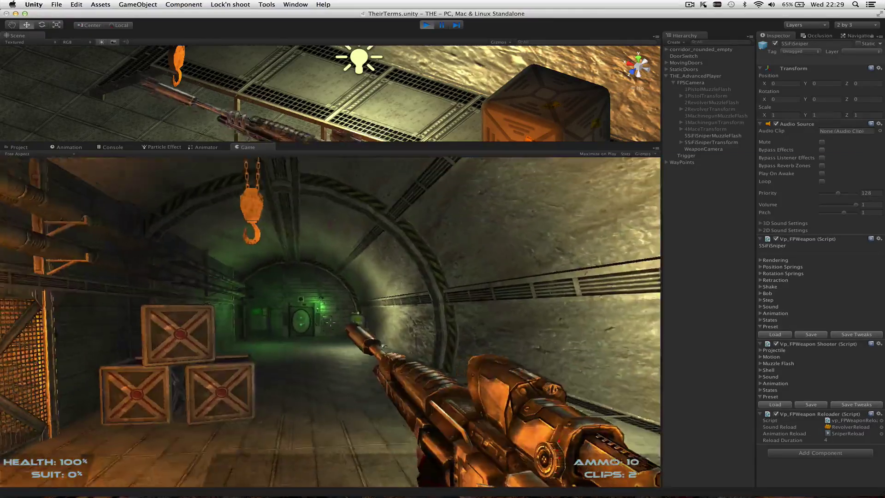
key(w)
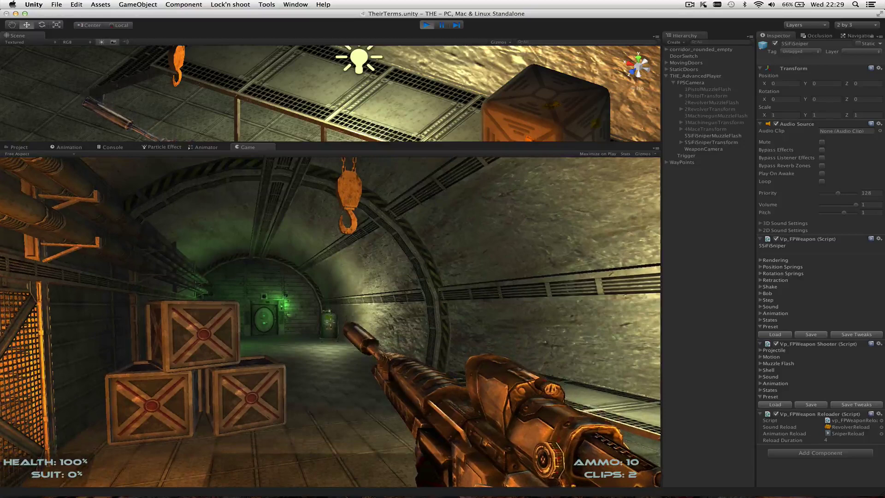
Step: Test unscoped firing by emptying the sniper rifle's magazine down the corridor, and reload it
click(330, 321)
click(330, 321)
click(331, 322)
click(330, 321)
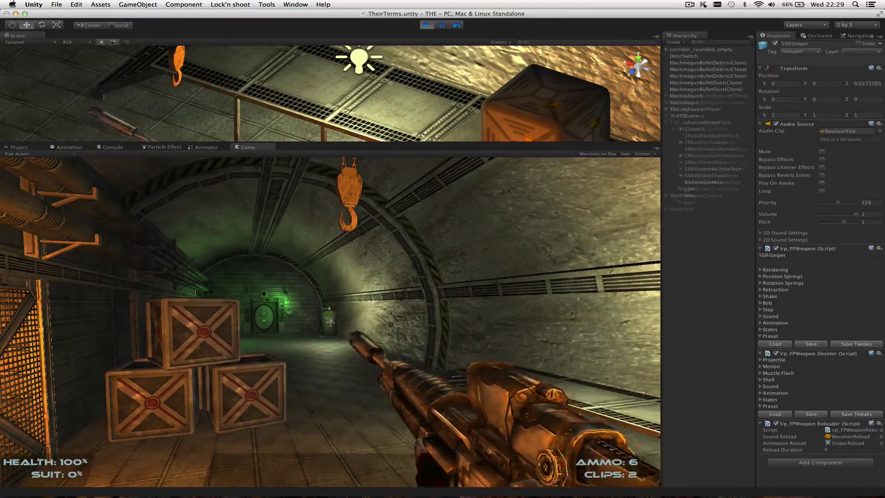
click(330, 322)
click(330, 322)
click(330, 321)
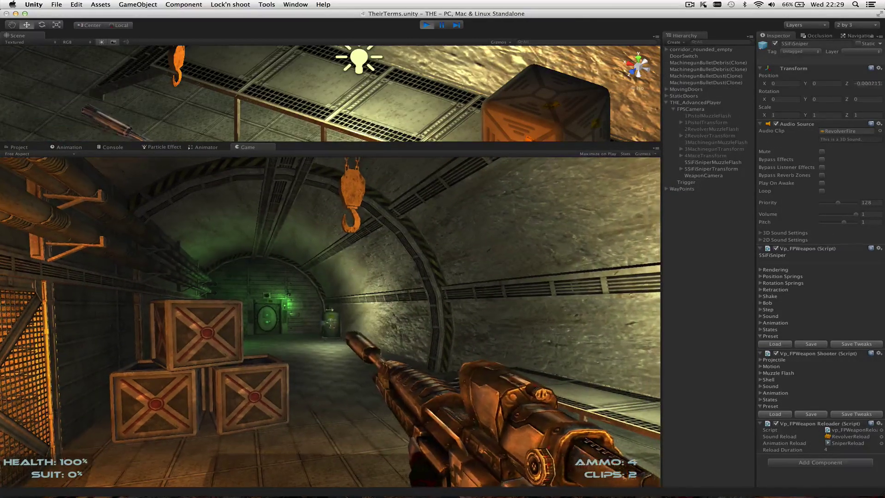
click(330, 322)
click(330, 322)
click(331, 322)
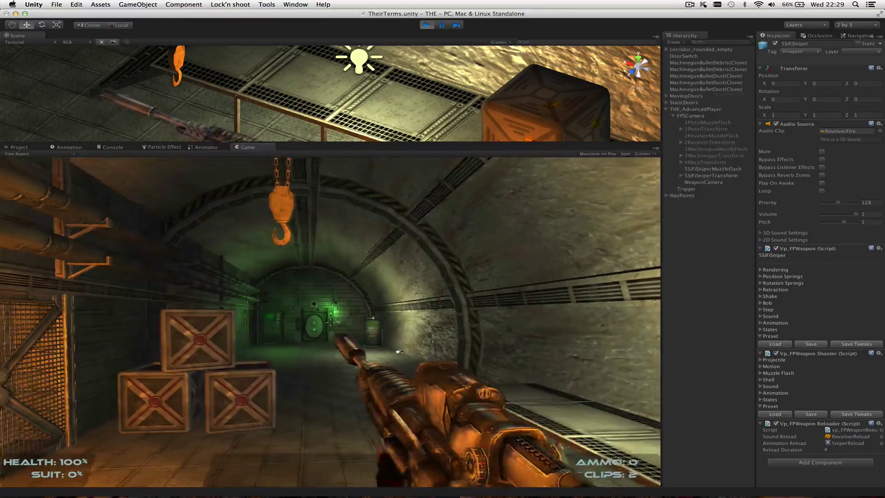
key(r)
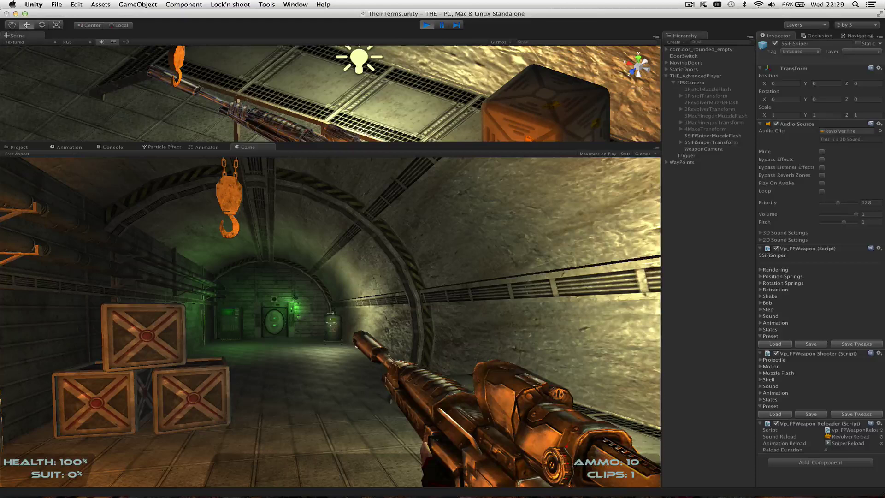
Step: Zoom in through the sniper scope and fire five test shots toward the far end of the corridor
right_click(330, 322)
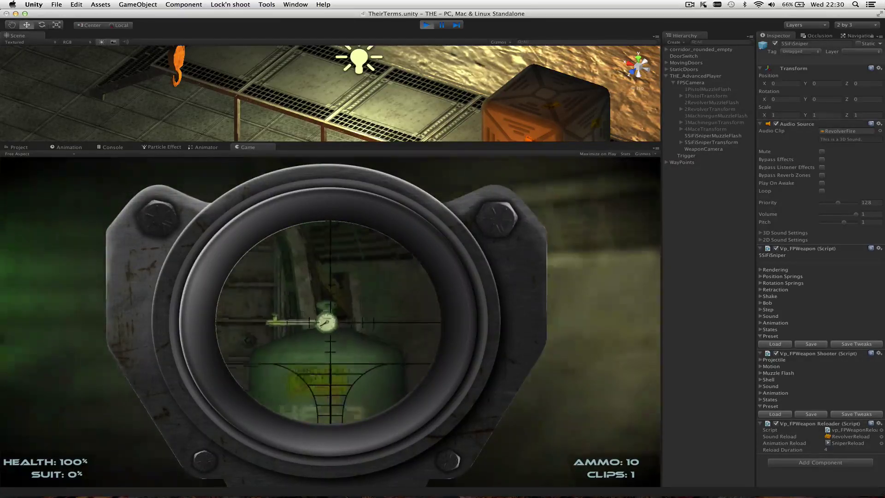
click(331, 322)
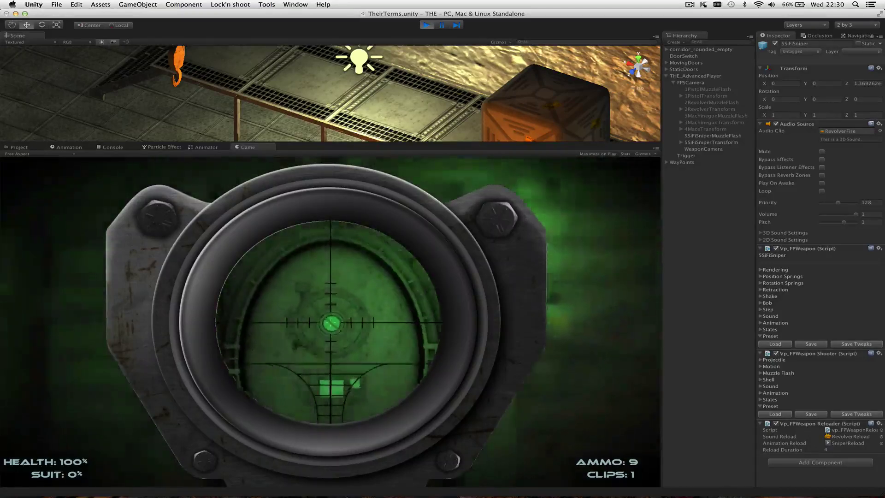
click(330, 322)
click(331, 321)
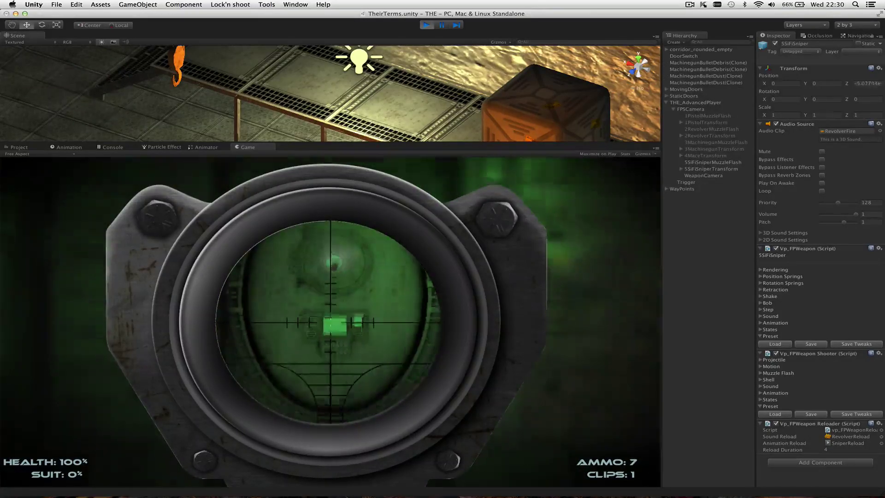
click(331, 322)
click(330, 321)
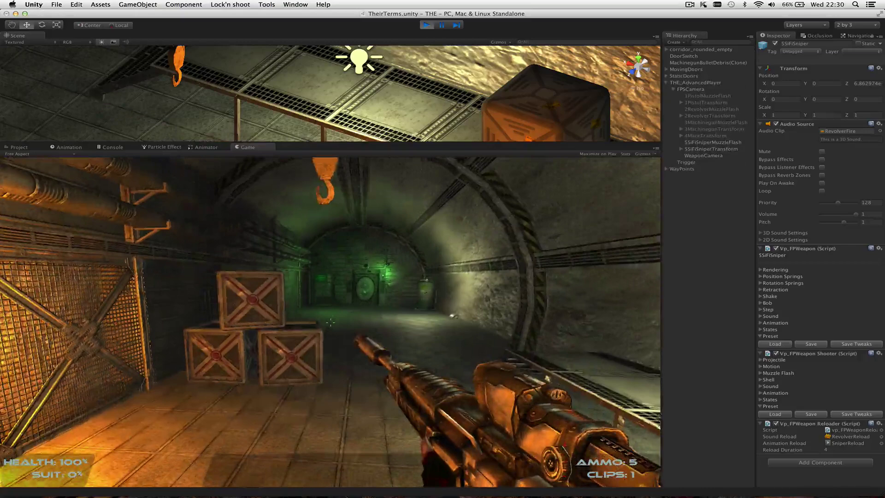
Step: Test switching the sniper scope zoom on and off repeatedly while facing down the corridor
right_click(330, 322)
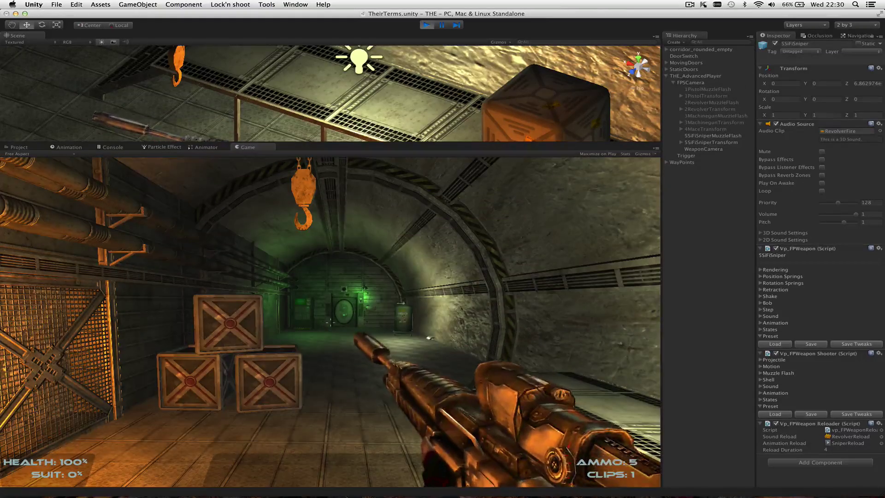
key(w)
right_click(331, 321)
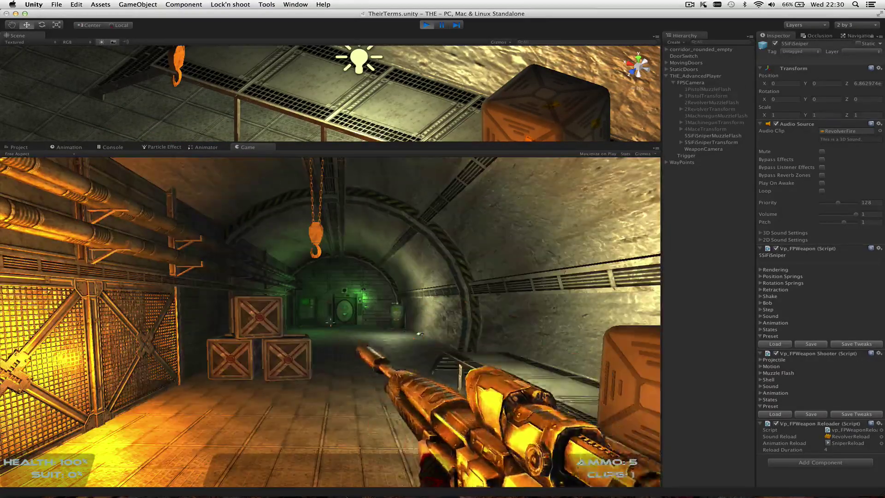
right_click(331, 322)
right_click(331, 322)
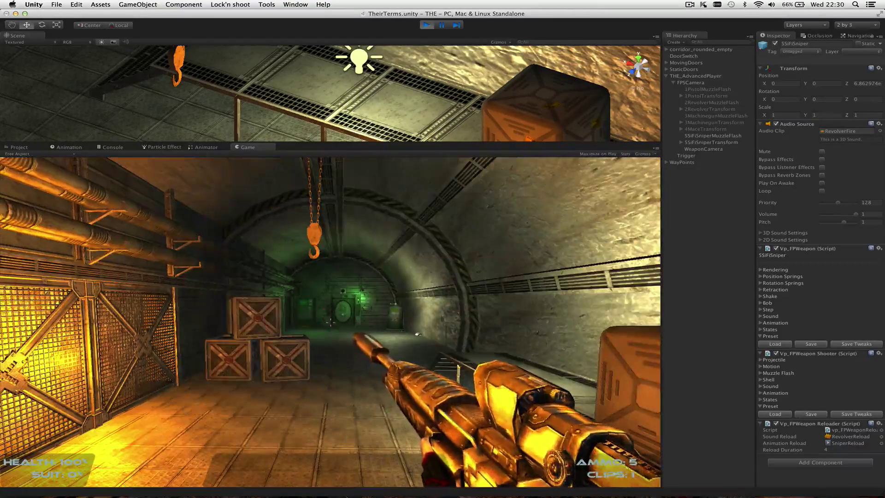
right_click(330, 322)
right_click(330, 322)
right_click(330, 322)
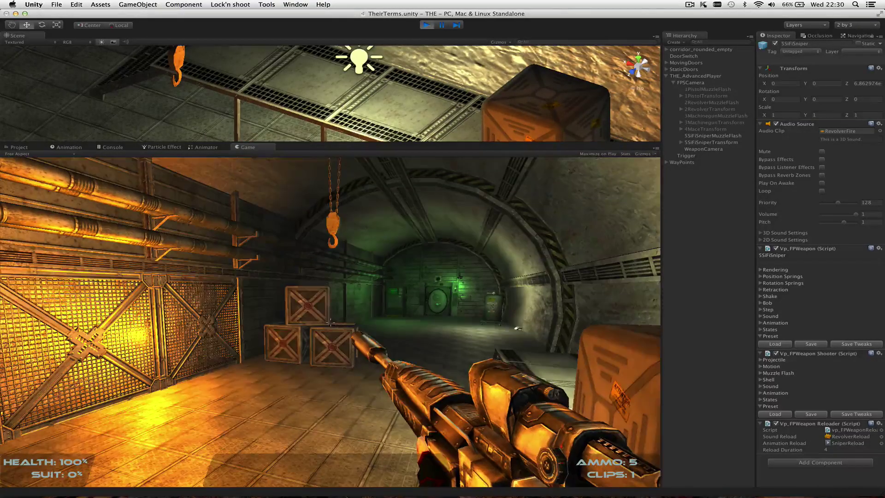
Step: Aim through the scope at the stacked crates, fire four shots, leave the zoom, and reload the rifle
right_click(330, 322)
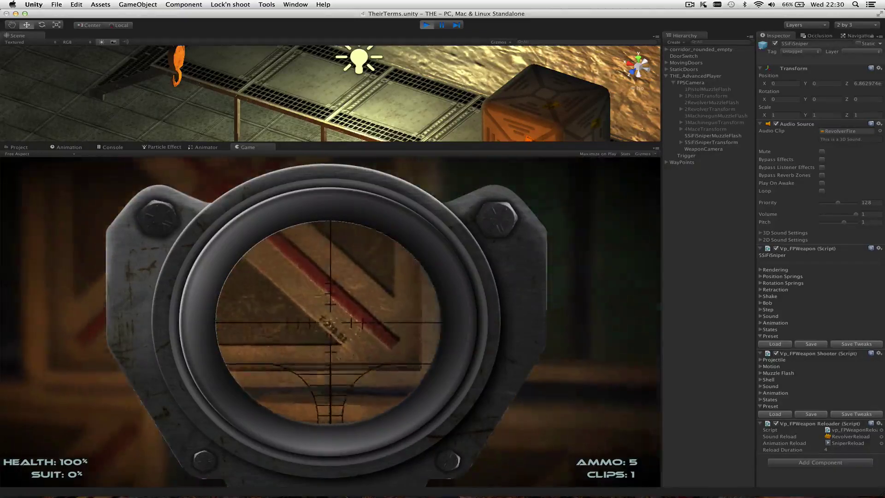
click(330, 322)
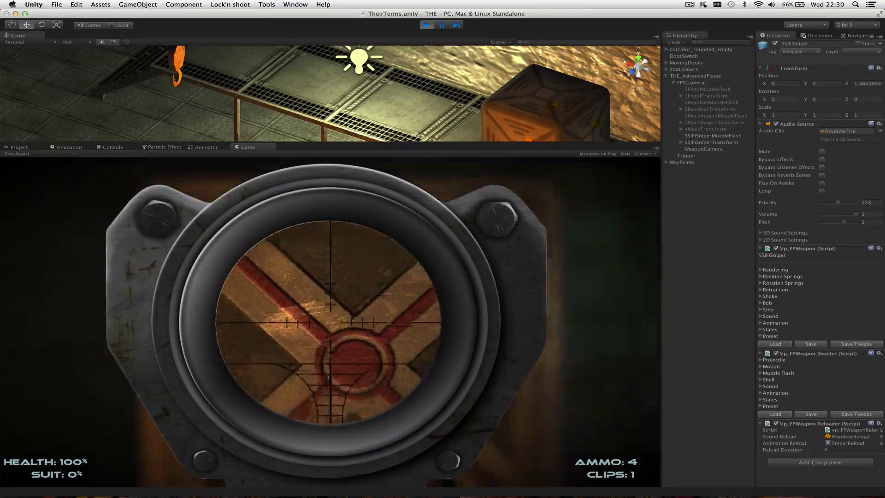
click(330, 322)
click(331, 322)
click(331, 322)
right_click(331, 321)
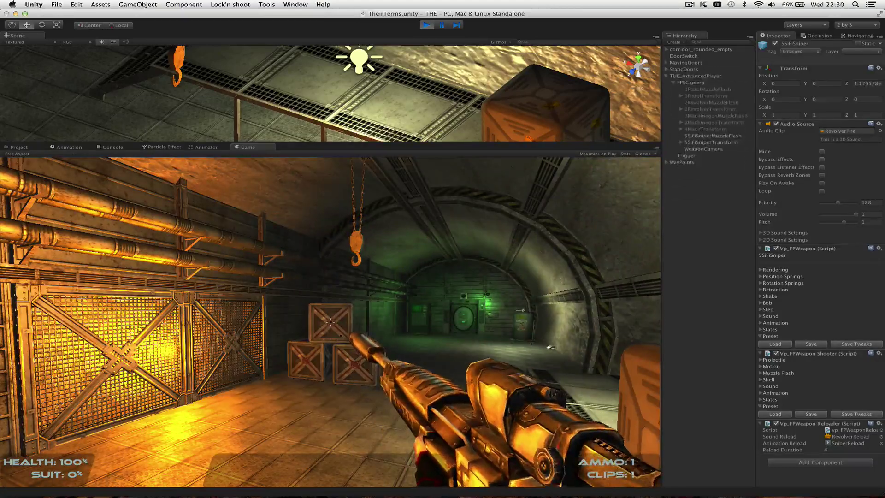
key(r)
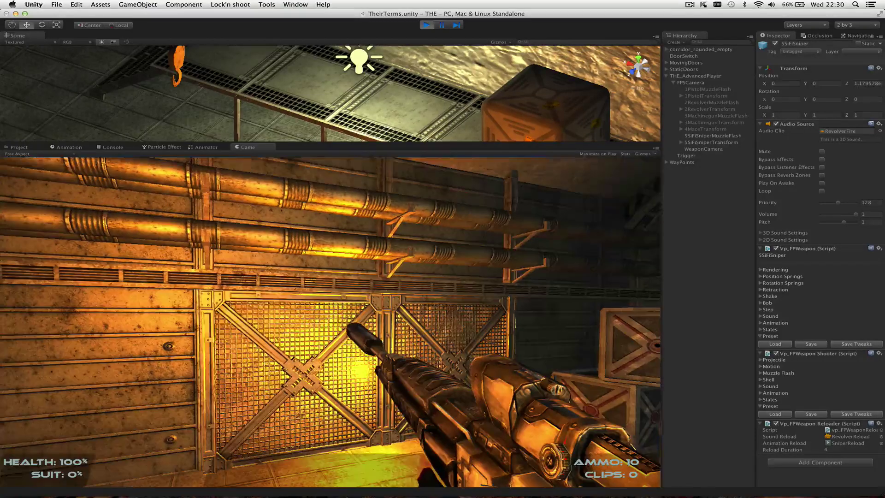
Step: Check the scope view on the lit grated wall panel, leave the zoom, and check it again down the corridor
right_click(330, 323)
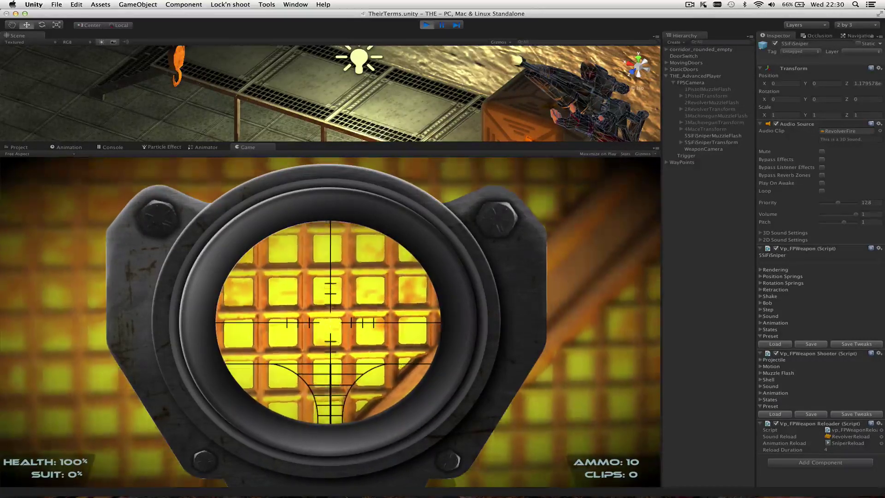
right_click(330, 322)
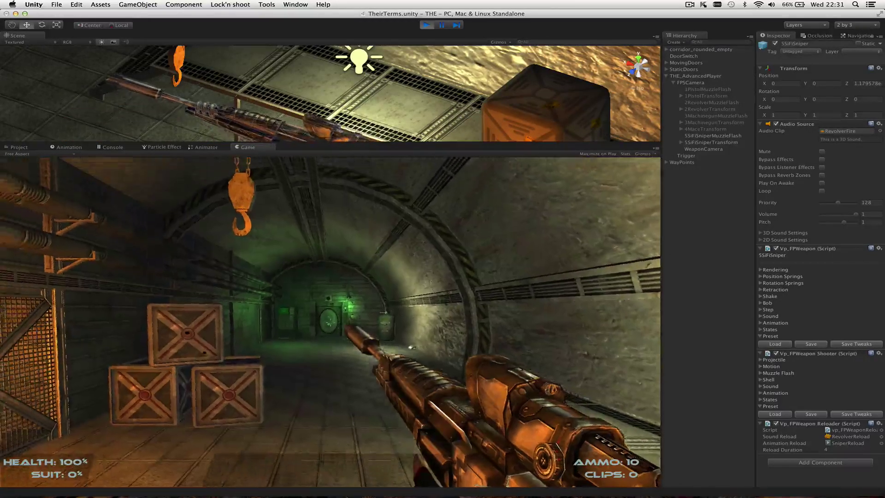
right_click(331, 321)
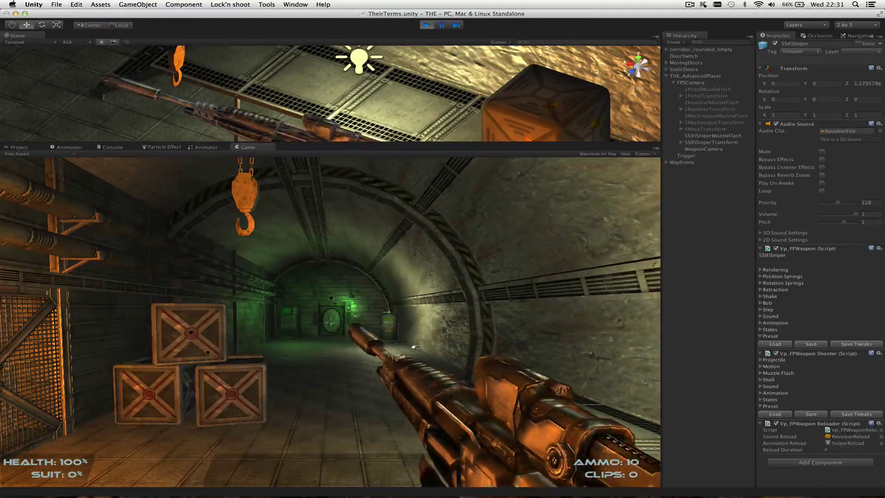
Step: Walk backward along the corridor past the barrel and test the scope zoom from the greater distance
key(s)
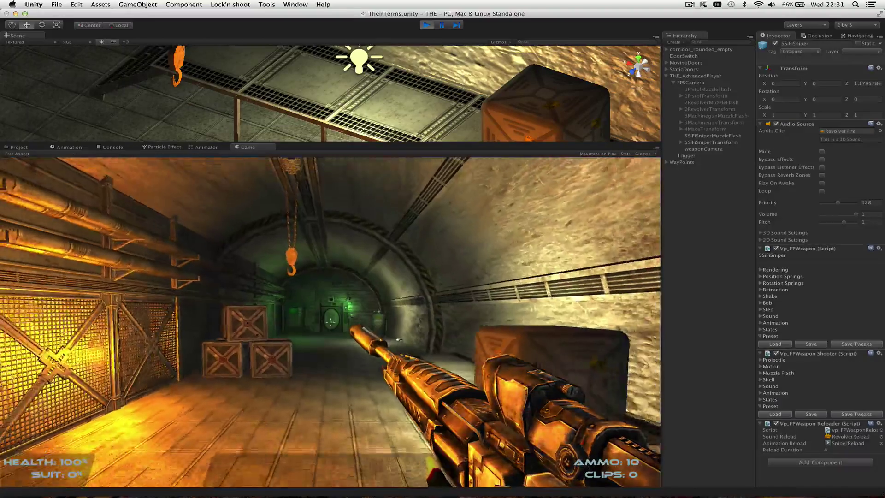
key(s)
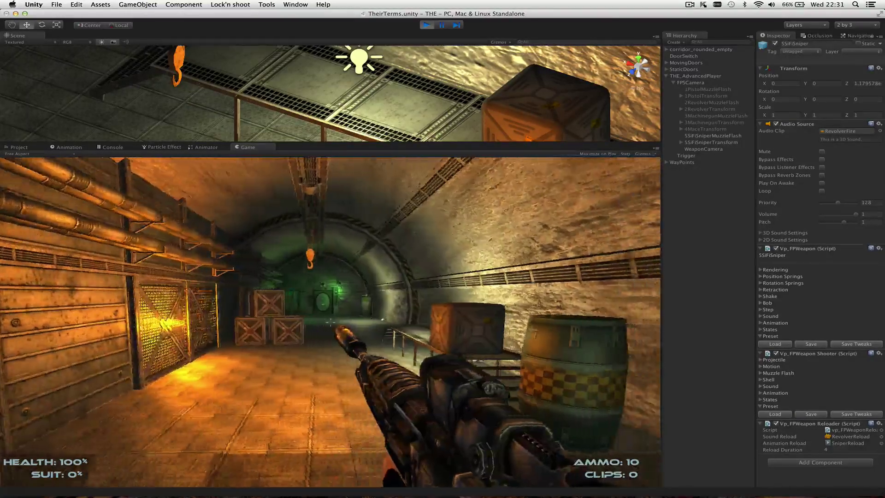
right_click(330, 323)
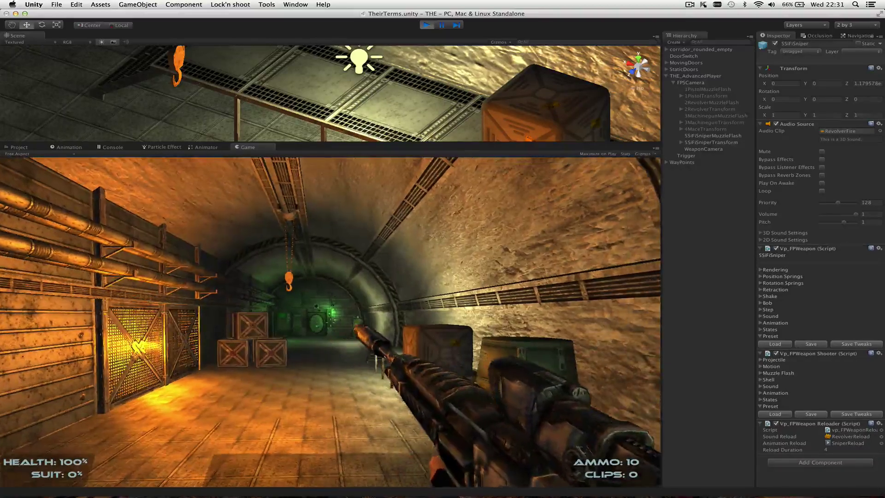
Step: Show the in-game frame-rate counter and advance toward the stacked crates, testing the scope zoom on the way
key(f)
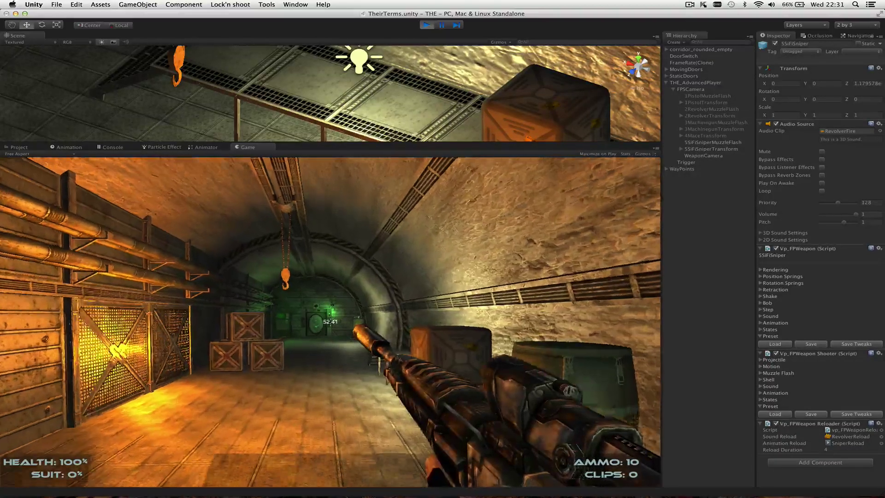
key(w)
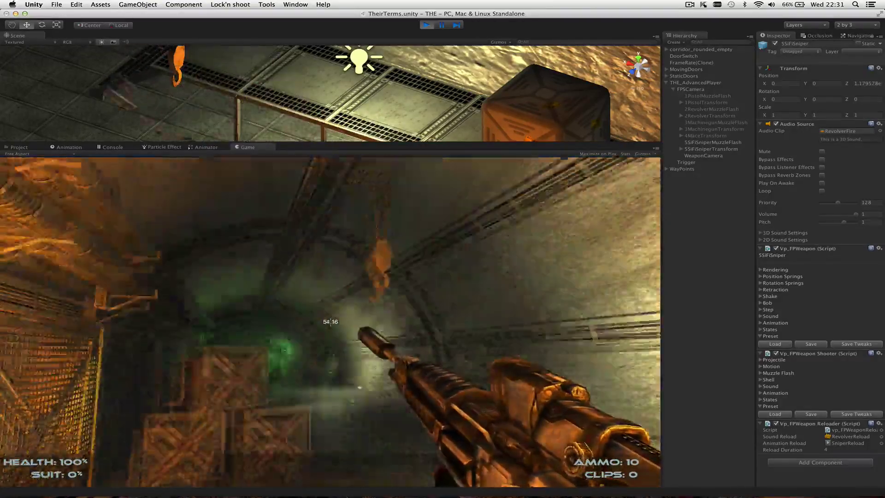
right_click(331, 322)
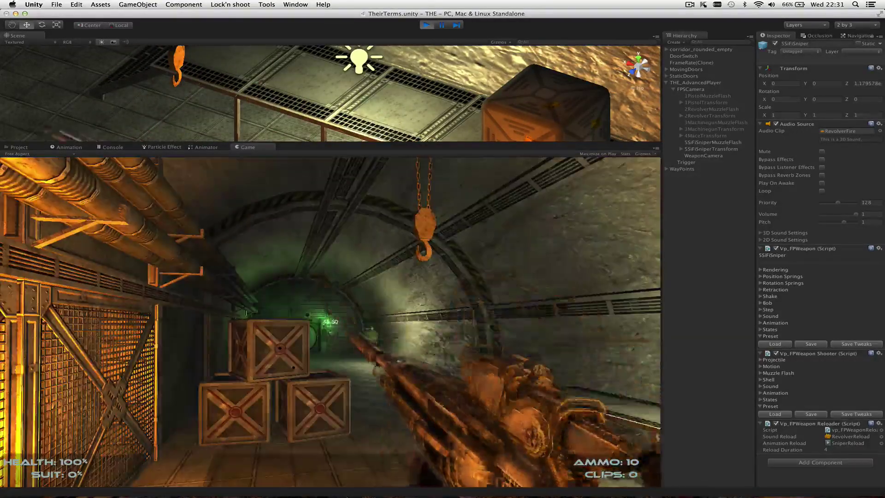
key(d)
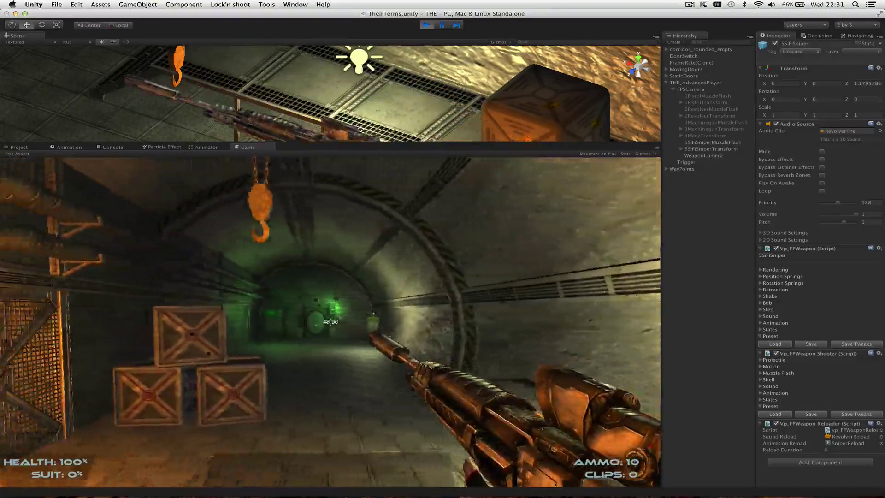
key(w)
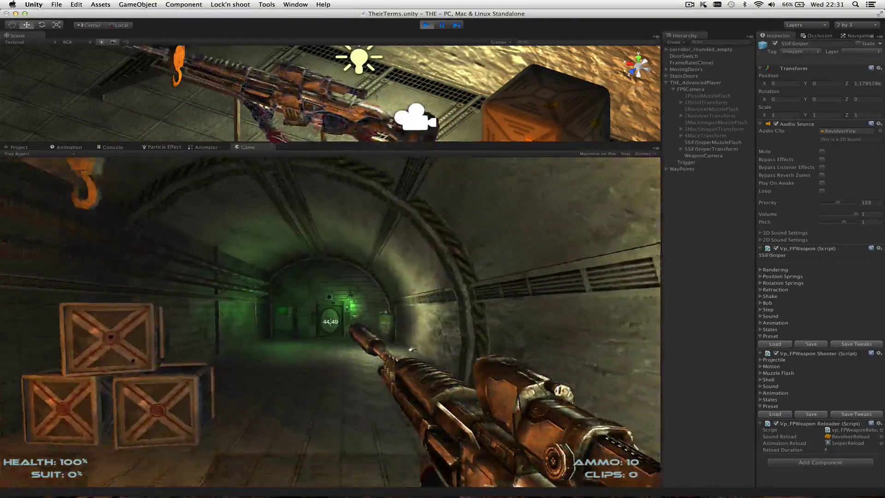
Step: Walk around the corridor, crates and lit grated panels in different directions to examine the frame rate with the sniper rifle equipped
key(w)
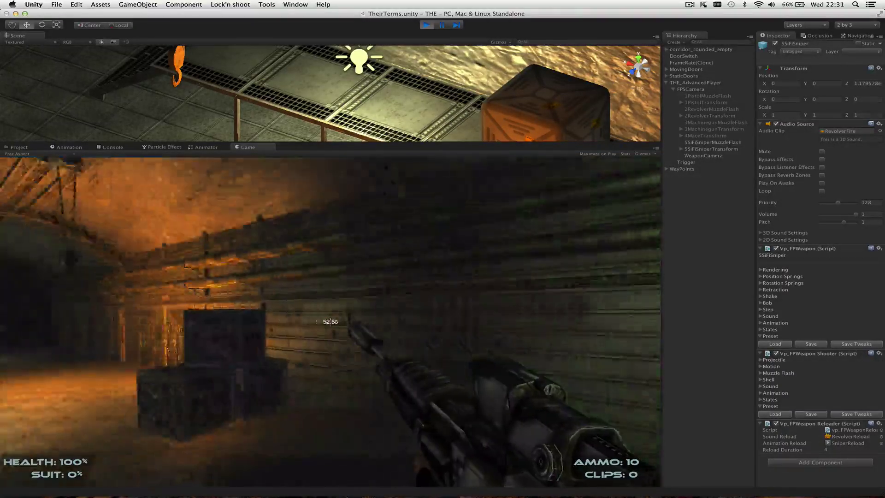
key(w)
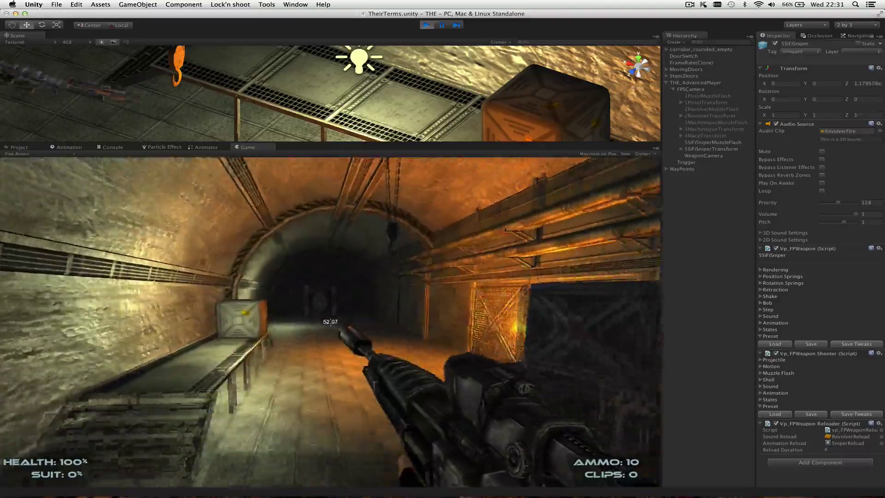
key(a)
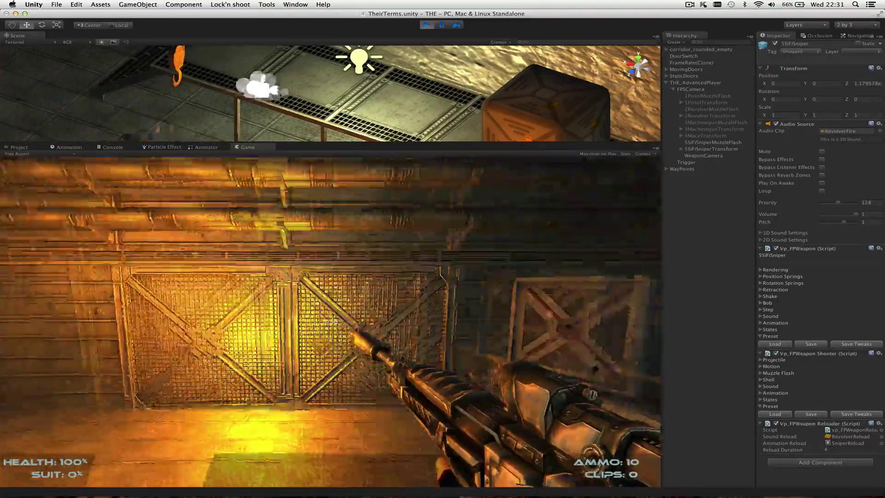
key(w)
key(w)
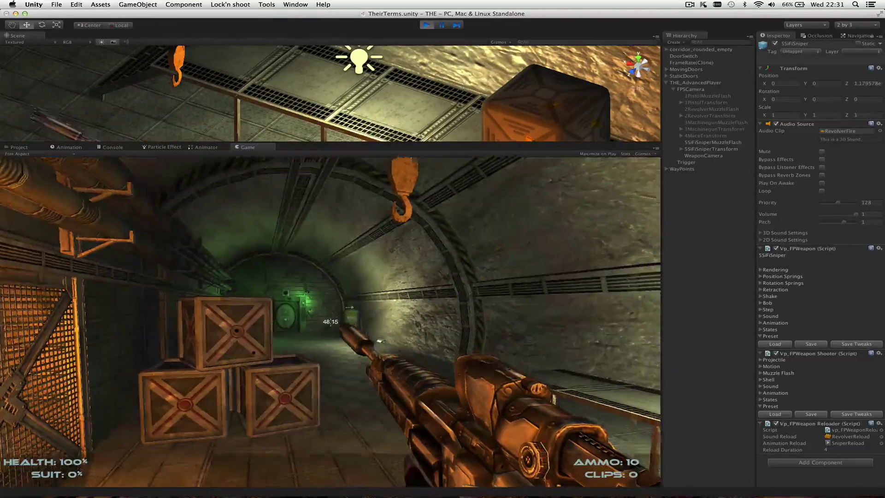
key(d)
key(s)
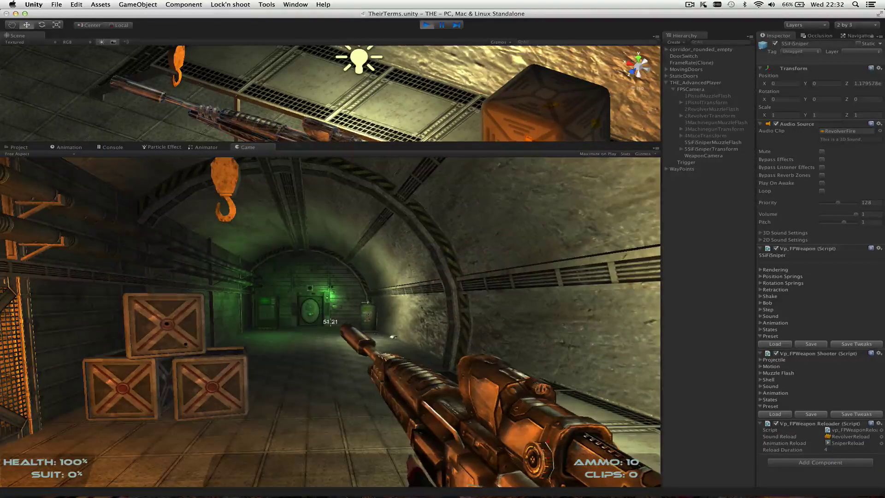
key(w)
key(w)
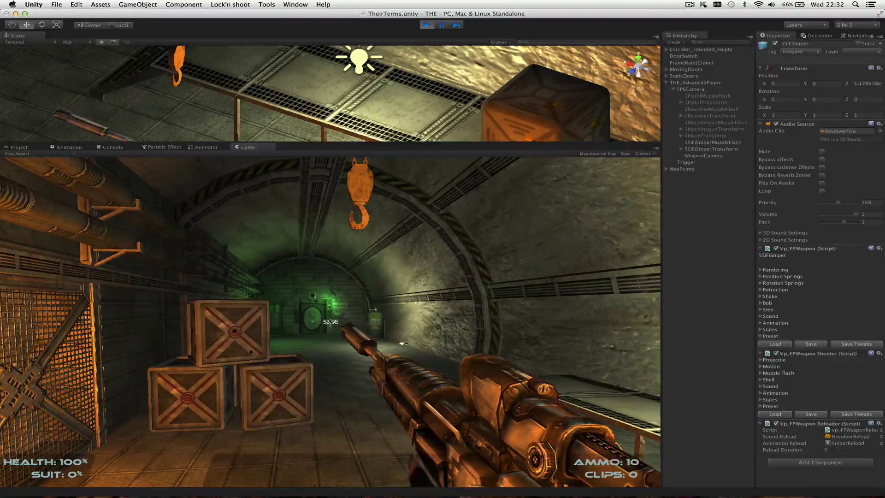
key(w)
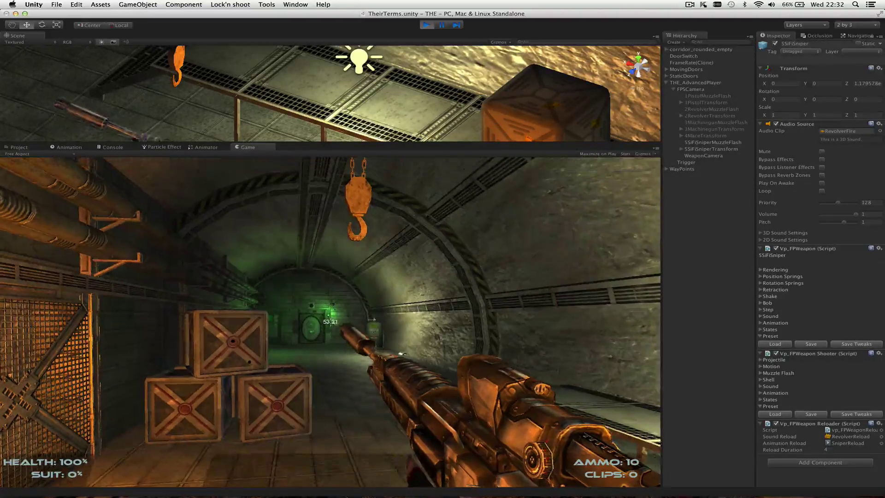